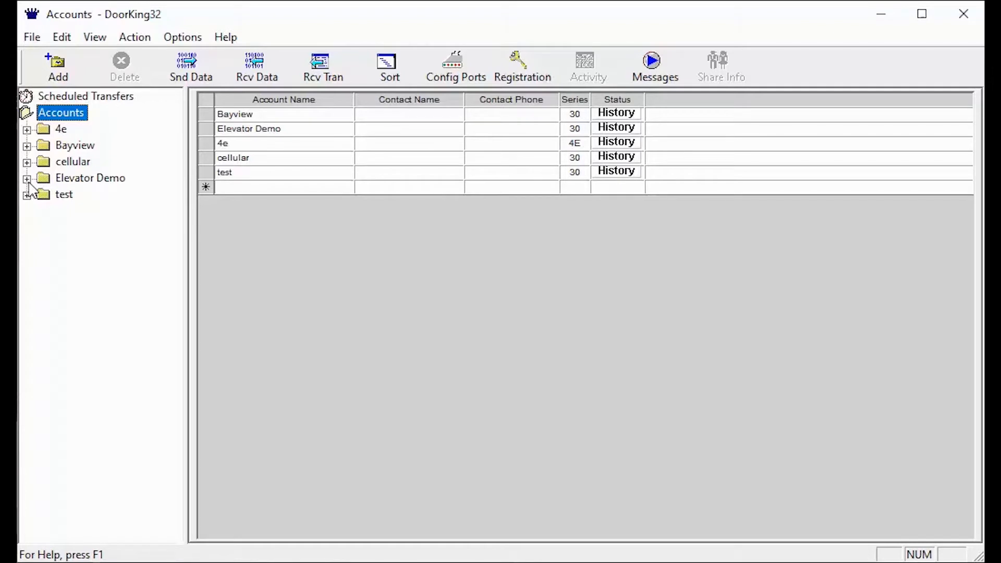
Step: Open the Elevator Demo account's Security Level settings from its System Information
left_click(27, 178)
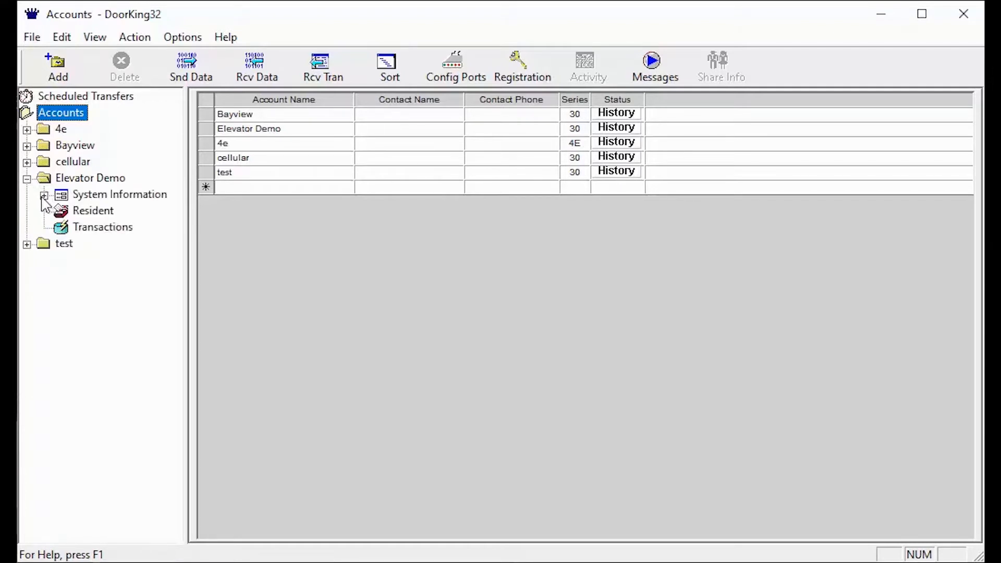
left_click(44, 194)
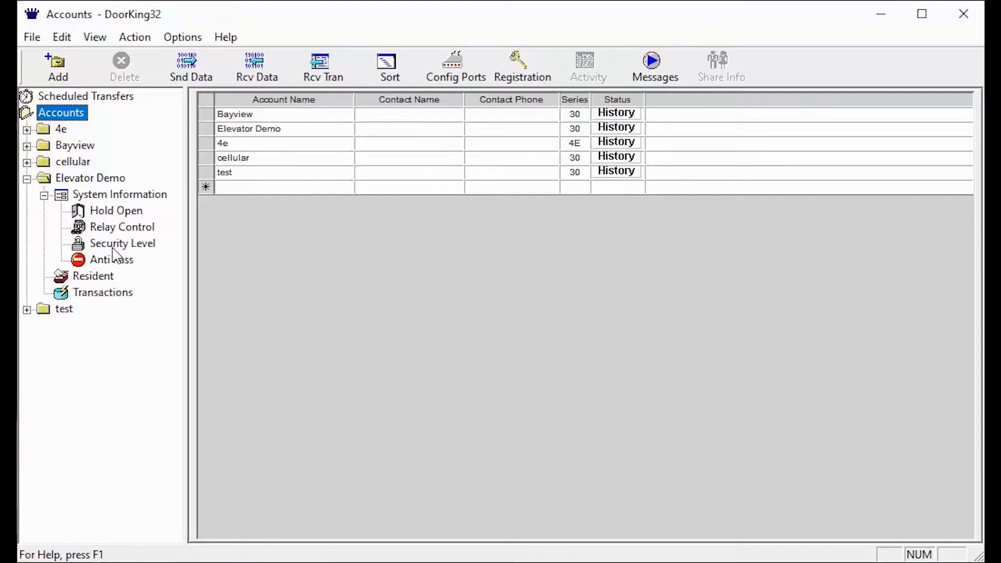
double_click(122, 246)
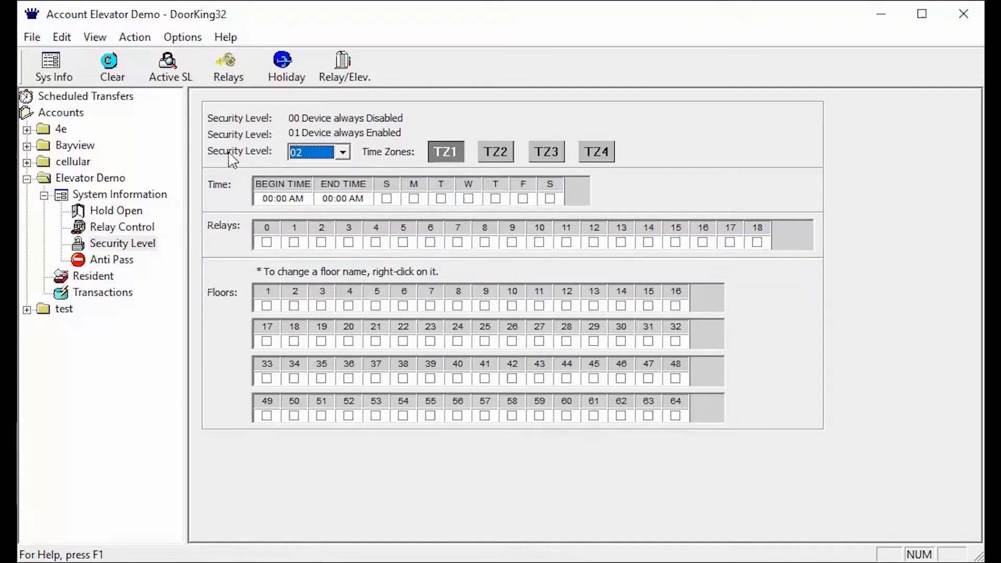
left_click(344, 154)
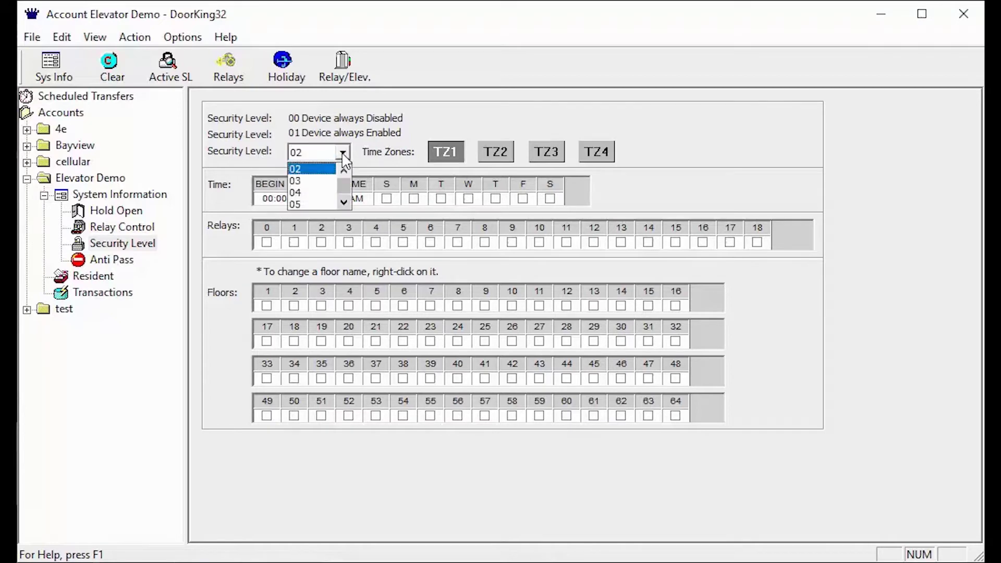
left_click(344, 202)
left_click(344, 202)
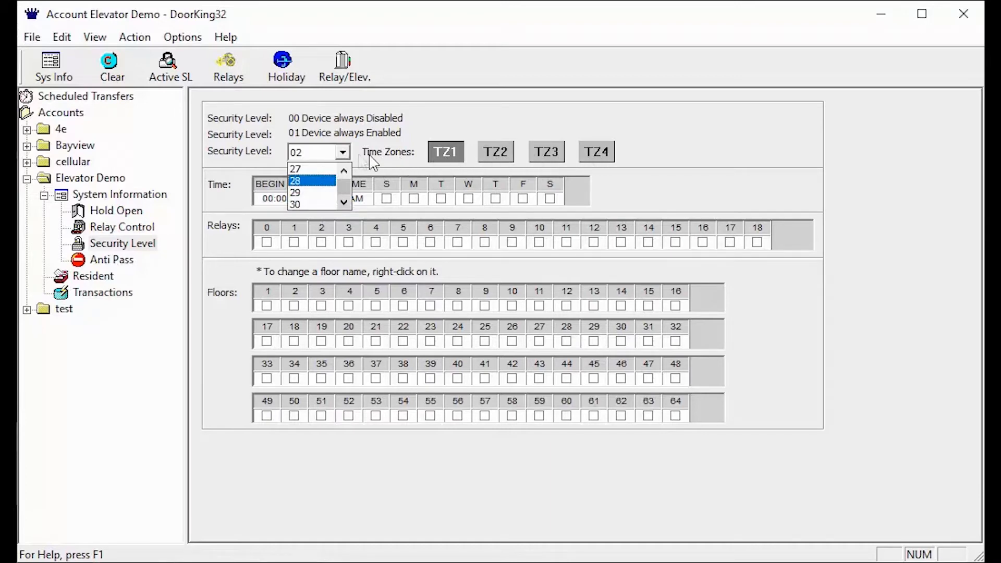
left_click(319, 157)
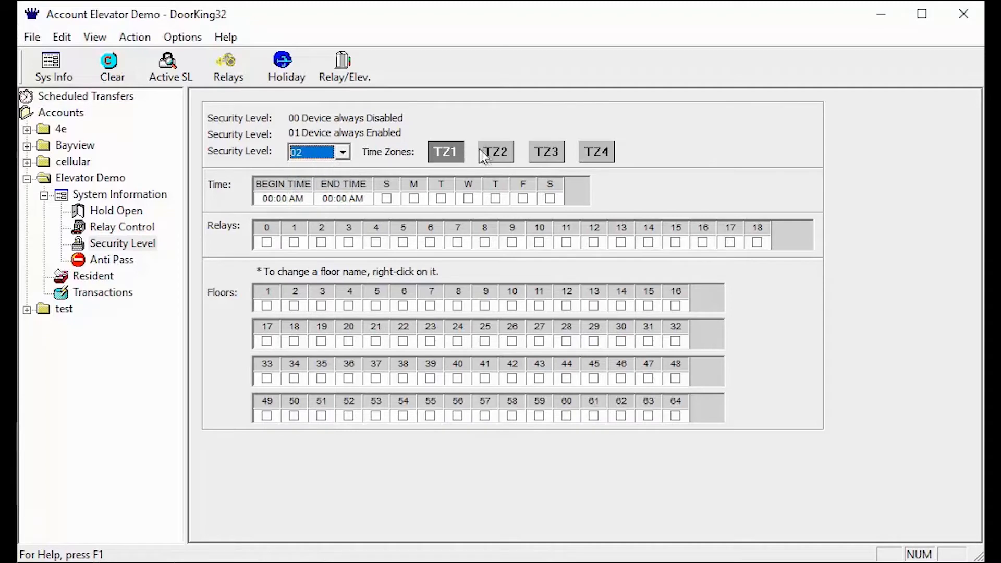
left_click(495, 151)
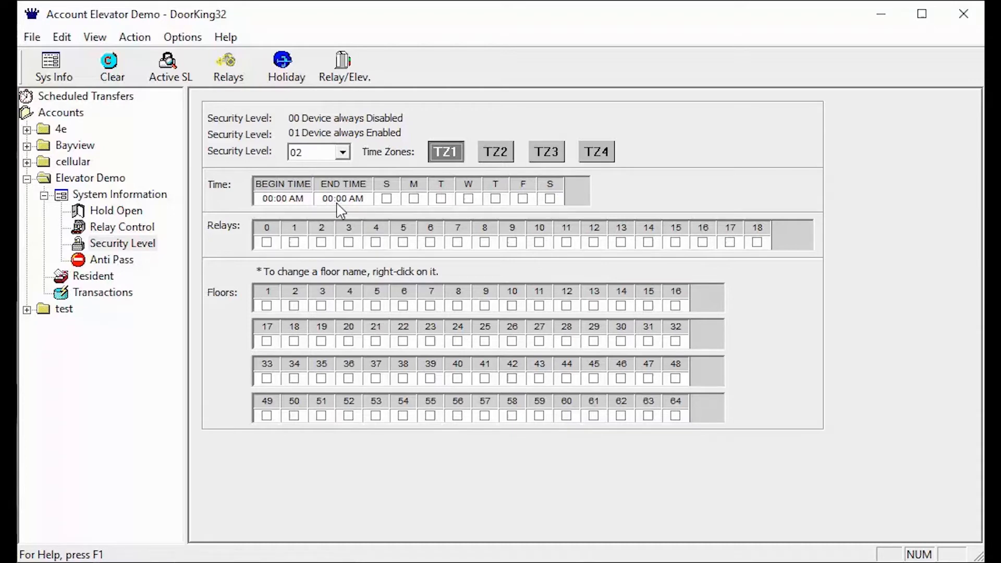
Step: Set time zone 1 to begin at 12:00 AM and end at 11:59 PM
left_click(264, 198)
key("Tab")
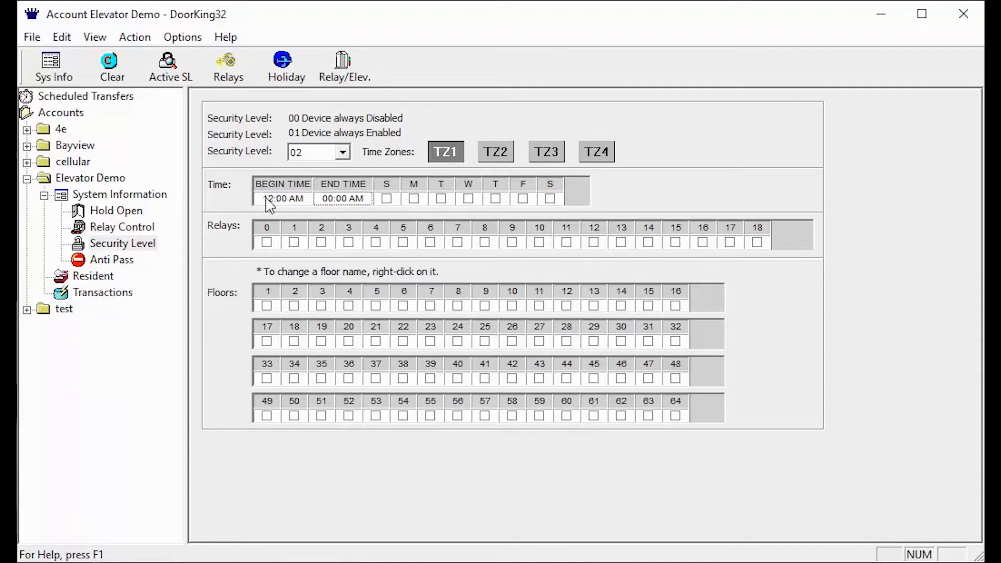
type("11:59 PM")
key("Tab")
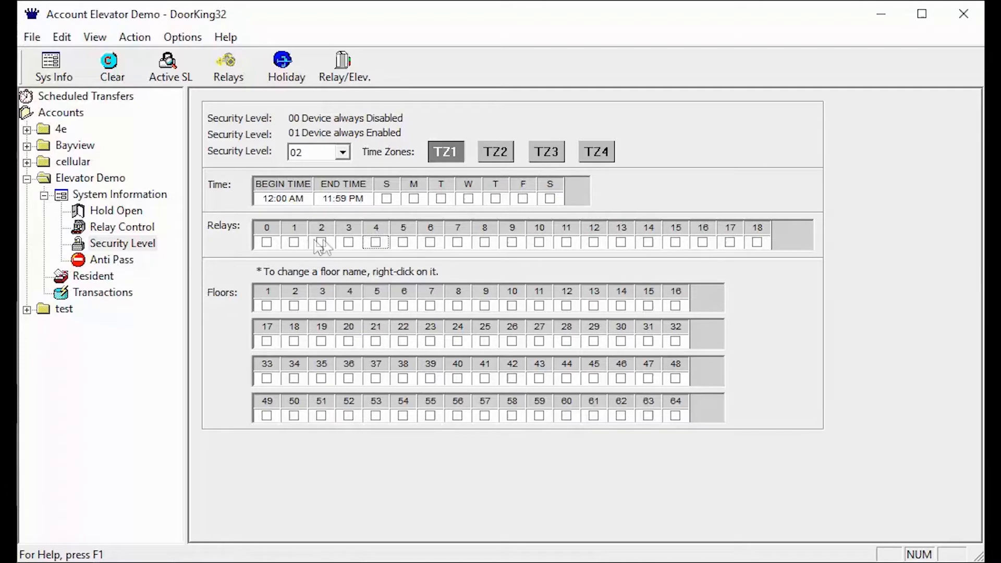
Step: Toggle Relay 4 off and back on so it stays enabled for time zone 1
left_click(376, 242)
left_click(375, 242)
Step: Assign relay 4 to elevator 1 in the Relay/Elev. table and close it
left_click(344, 70)
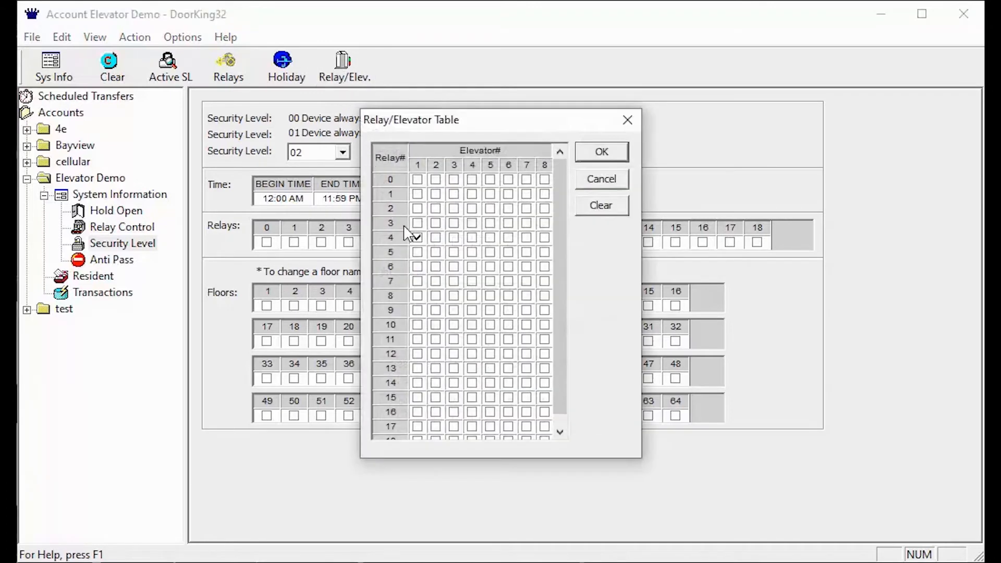
left_click(417, 238)
key("Return")
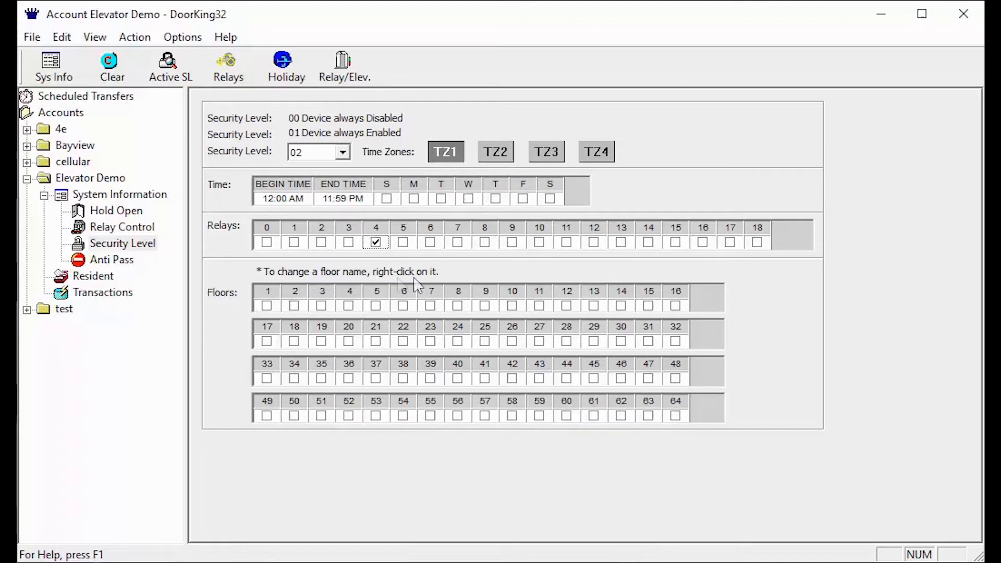
Step: Rename floor 1 to L
right_click(267, 291)
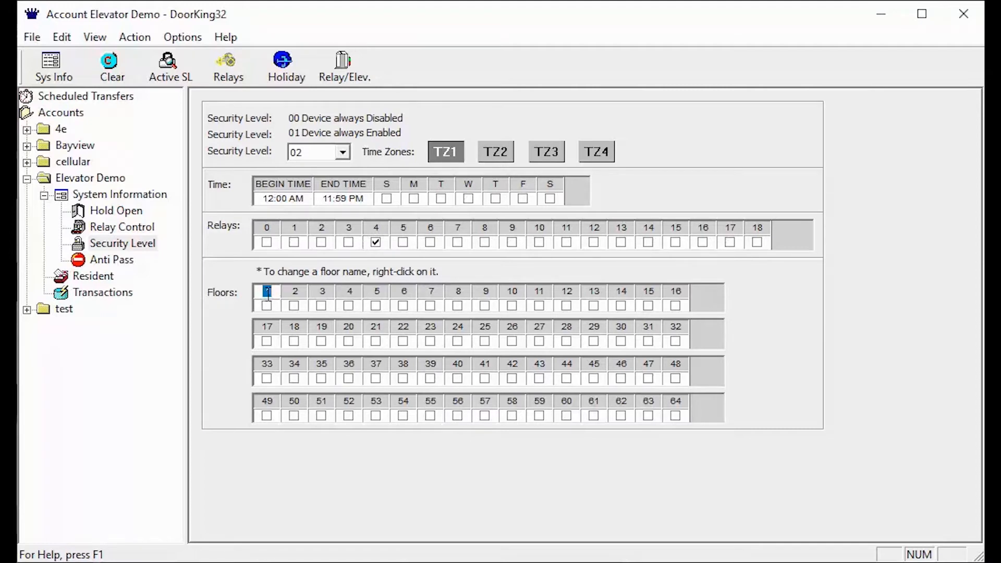
type("L")
key("Return")
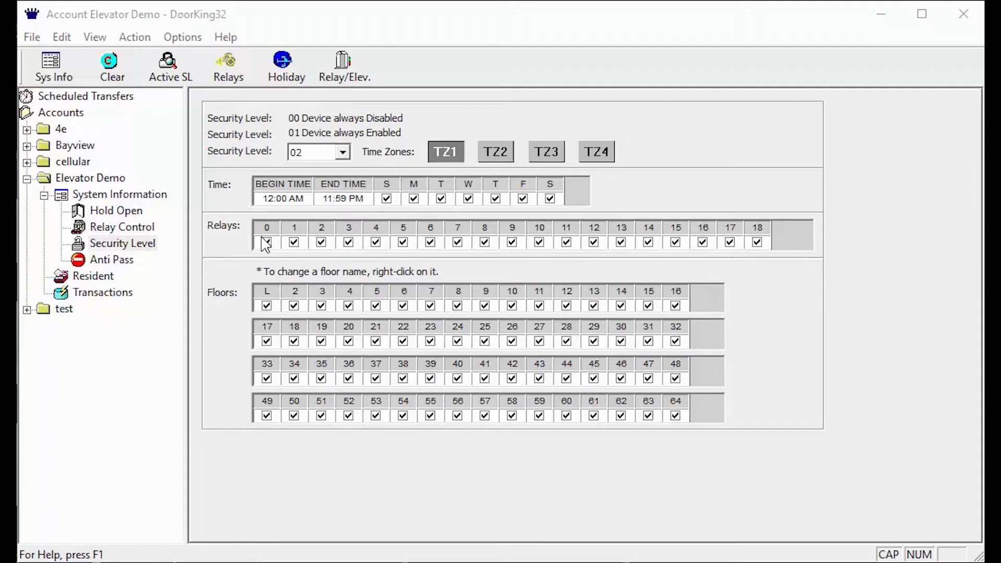
Step: Enable relay 0 for security level 03's time zone 1
left_click(266, 243)
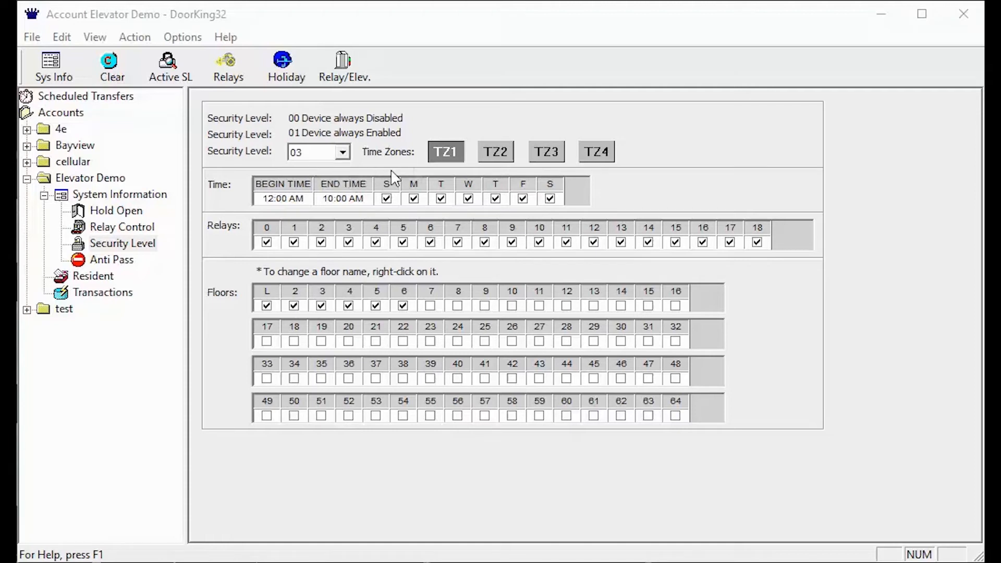
Step: Review time zones 1, 2 and 3, ending on TZ3's 10:00 PM–11:59 PM settings
left_click(495, 152)
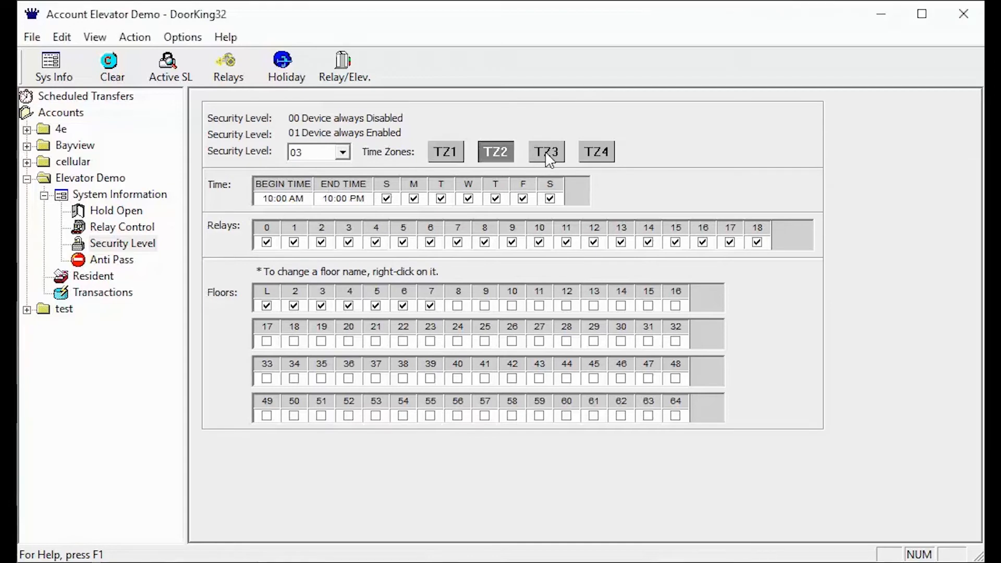
left_click(546, 151)
left_click(445, 151)
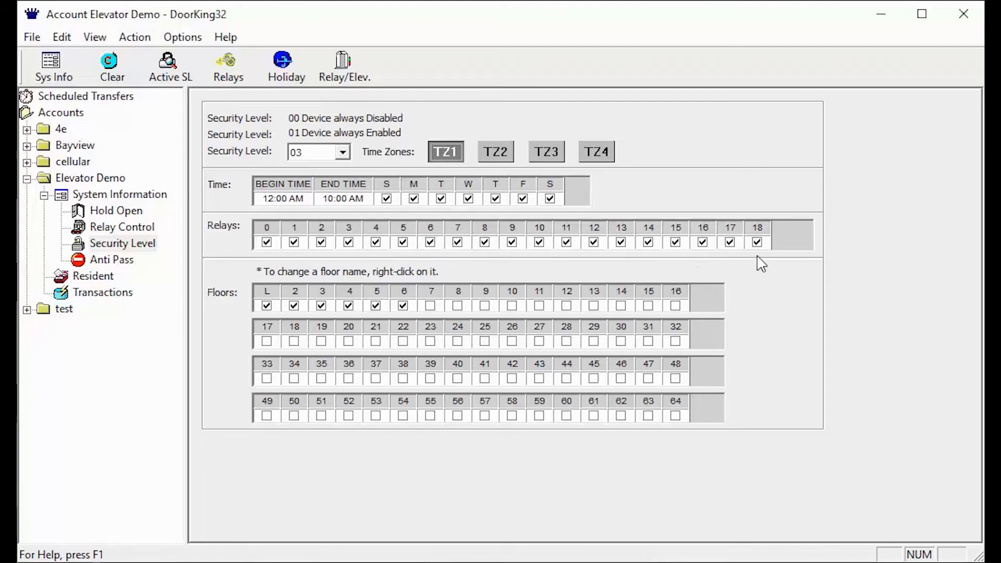
left_click(495, 152)
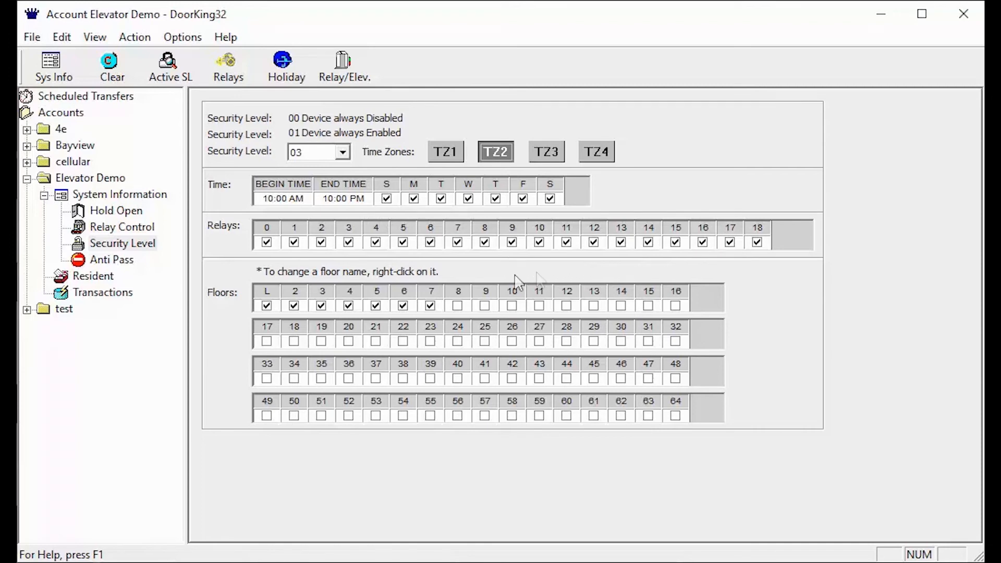
left_click(547, 151)
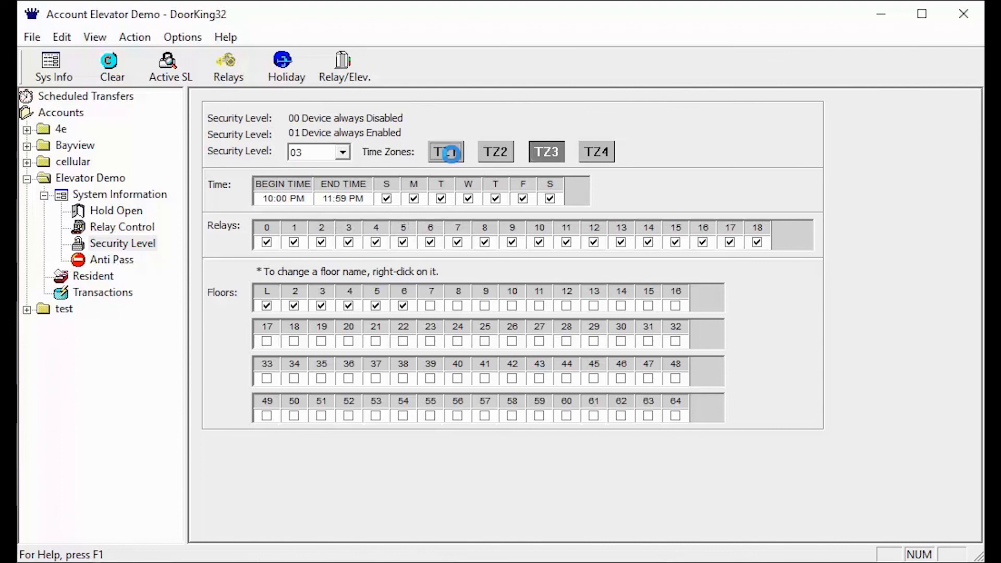
Step: Review time zone 1, then show TZ2's 10:00 AM–10:00 PM settings with floors L–7
left_click(445, 151)
left_click(489, 155)
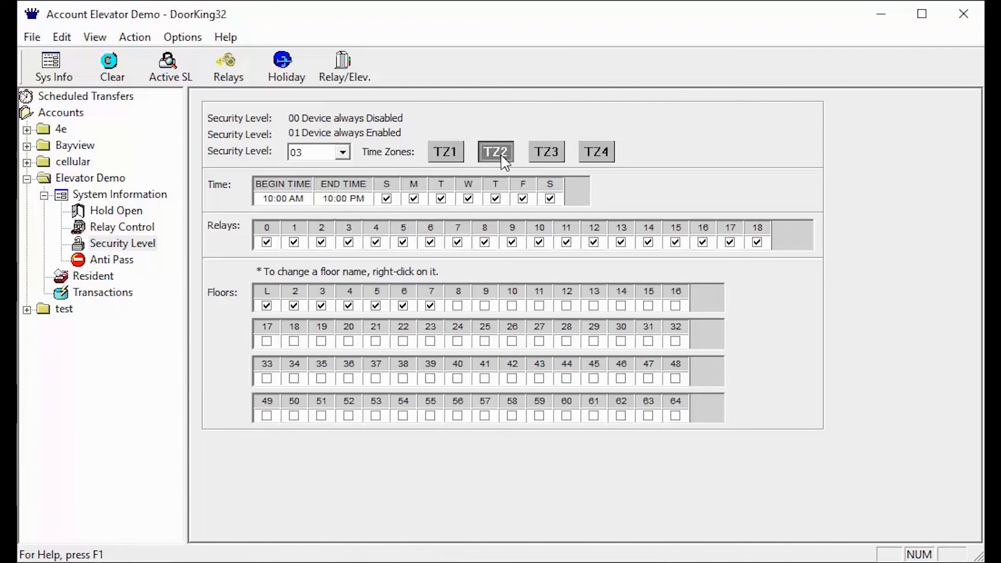